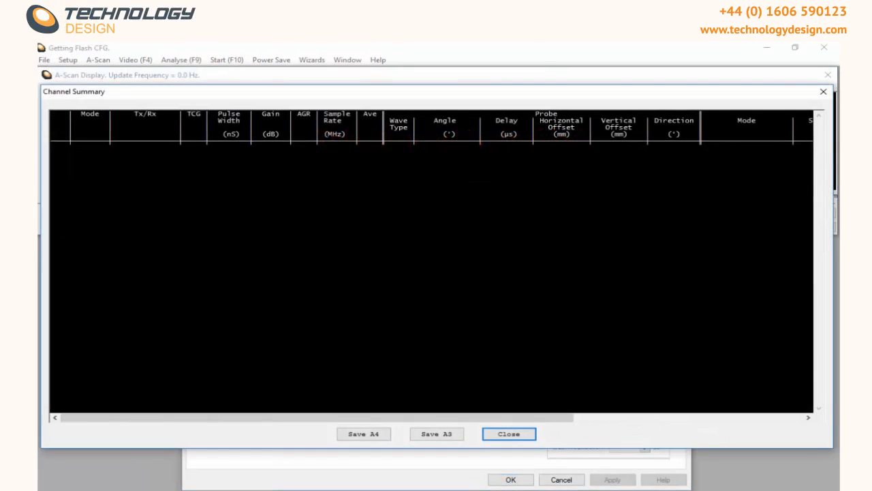
Step: Close the empty channel summary and load the PA Demo ESBeam tool export file into the setup
left_click(511, 435)
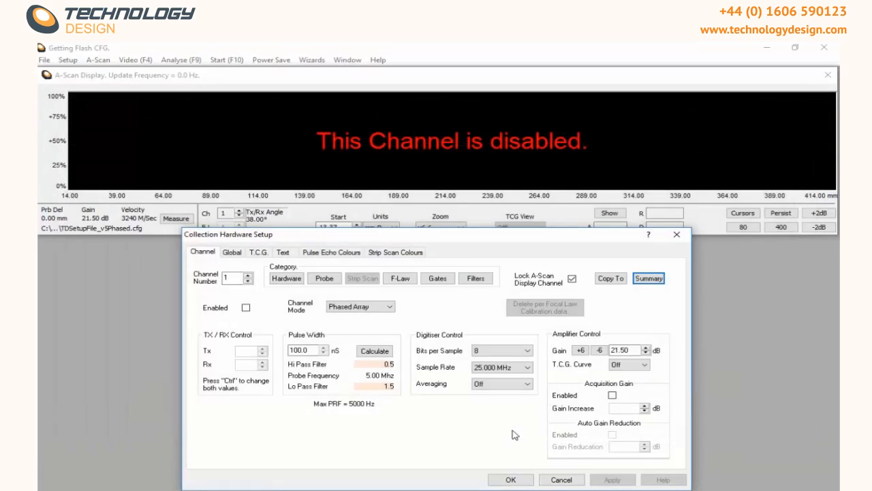
left_click(71, 61)
left_click(88, 101)
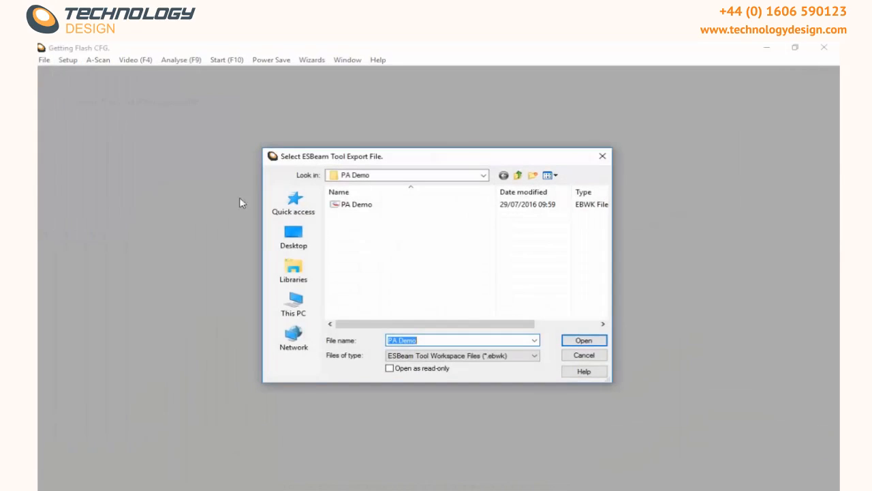
double_click(337, 204)
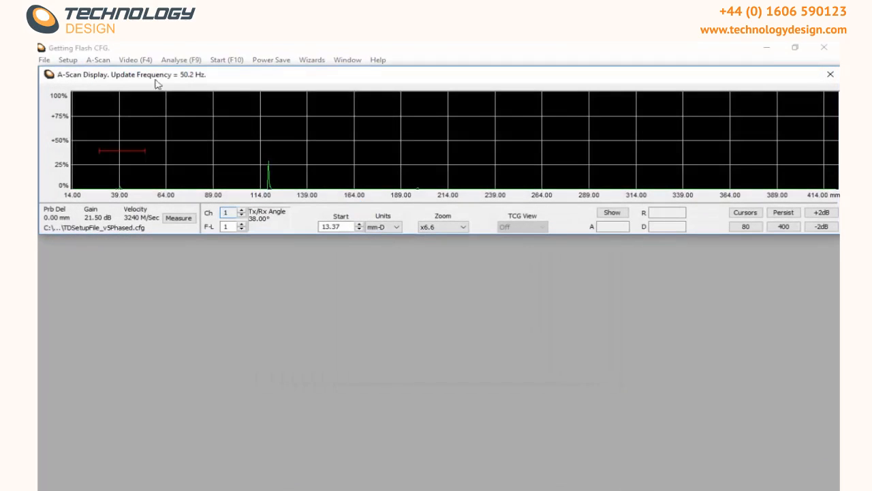
Step: Open the collection hardware setup and review the channel summary for channel 1
left_click(68, 60)
left_click(103, 73)
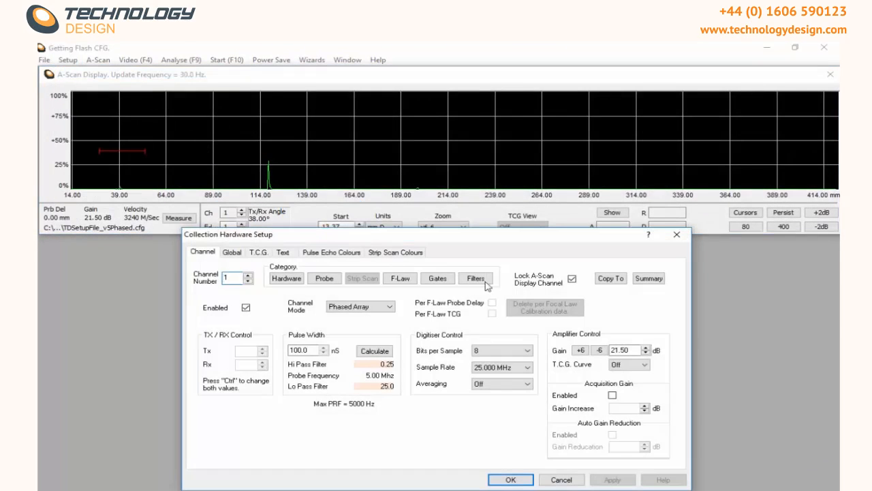
left_click(648, 278)
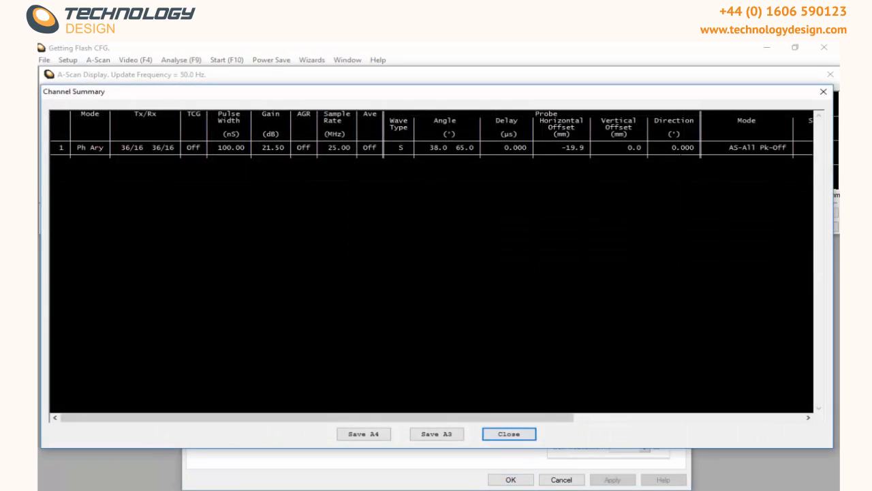
left_click(504, 434)
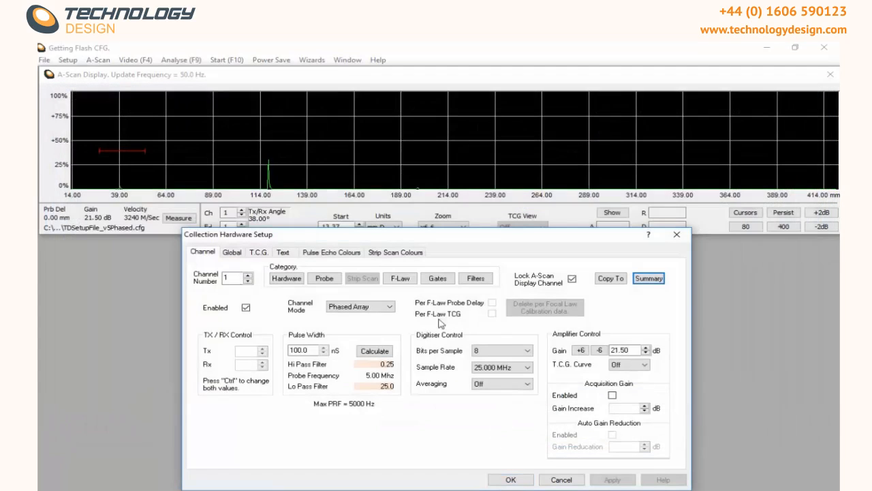
Step: Start the PA calibration wizard and begin probe delay calibration on the V1 100mm Radius block
left_click(321, 63)
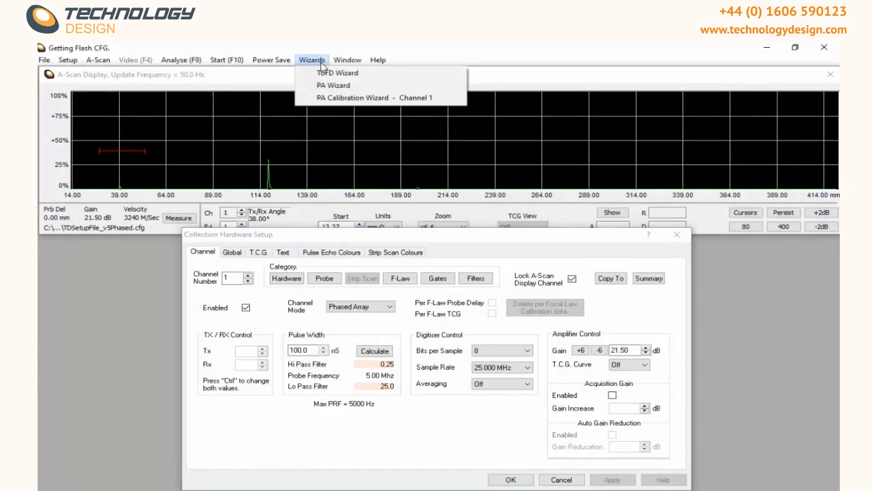
left_click(327, 94)
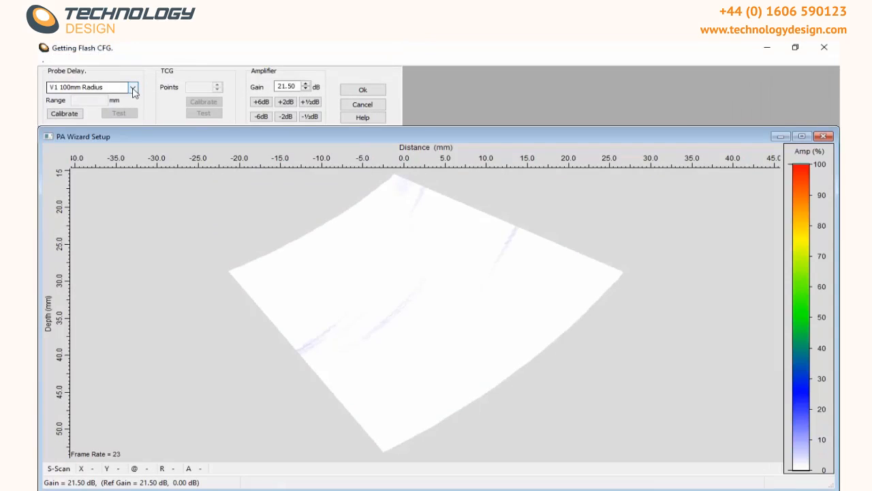
left_click(133, 89)
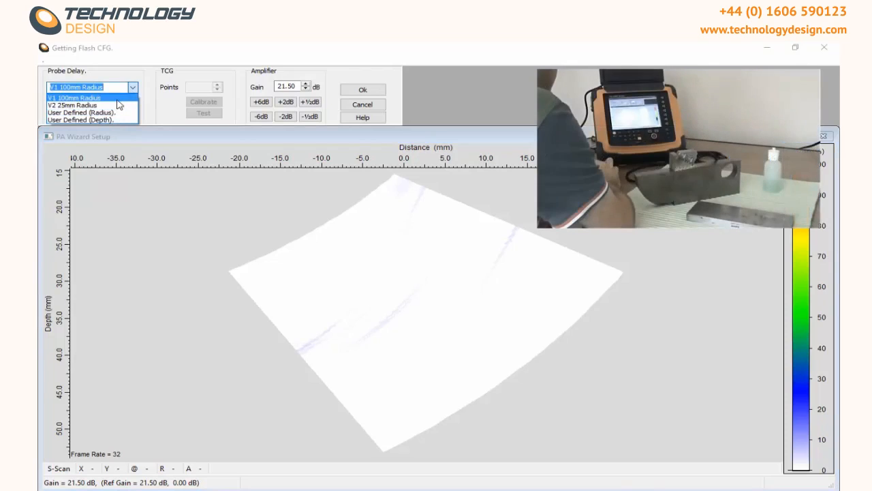
left_click(118, 99)
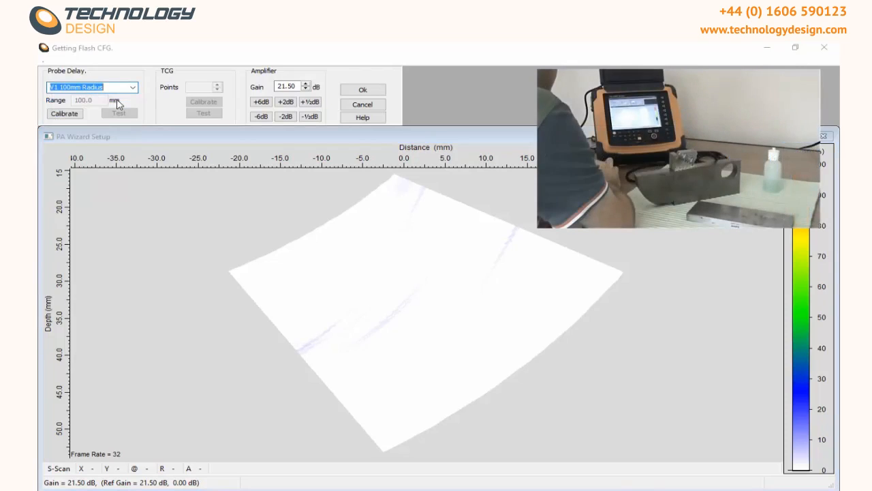
left_click(65, 114)
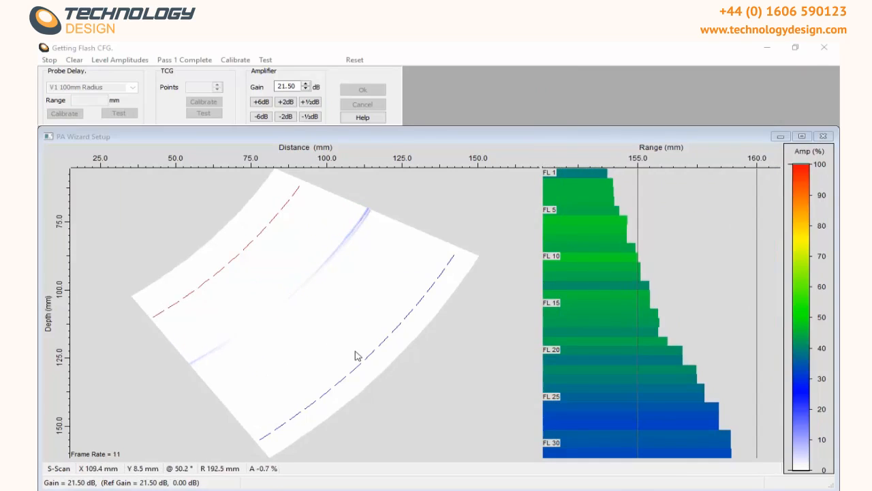
Step: Level the amplitudes on the radius echo and complete the scanning passes
left_click_drag(359, 340, 321, 321)
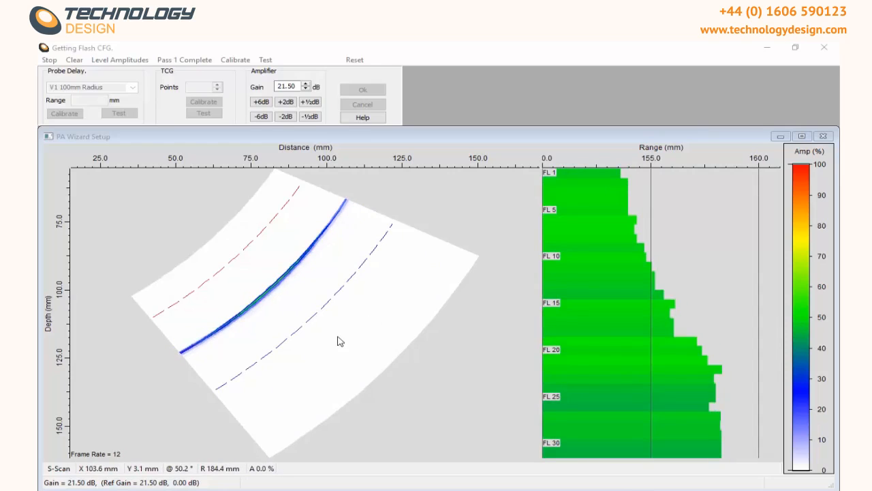
left_click(120, 60)
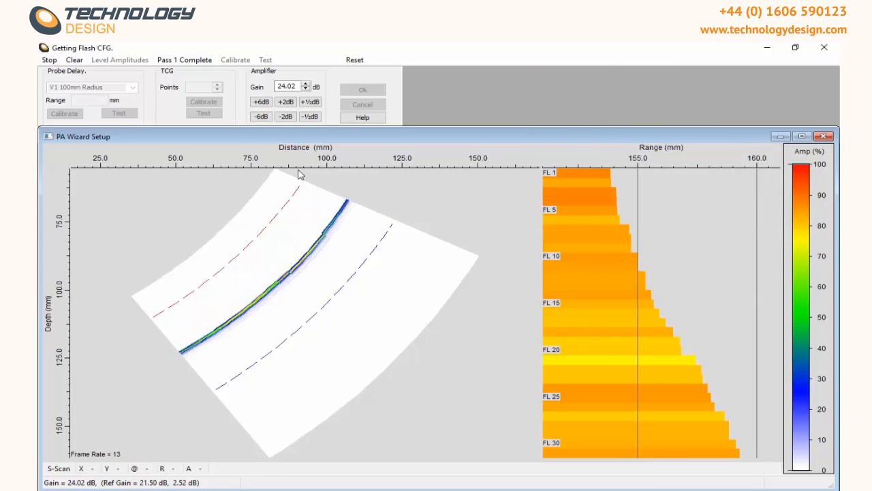
left_click(185, 61)
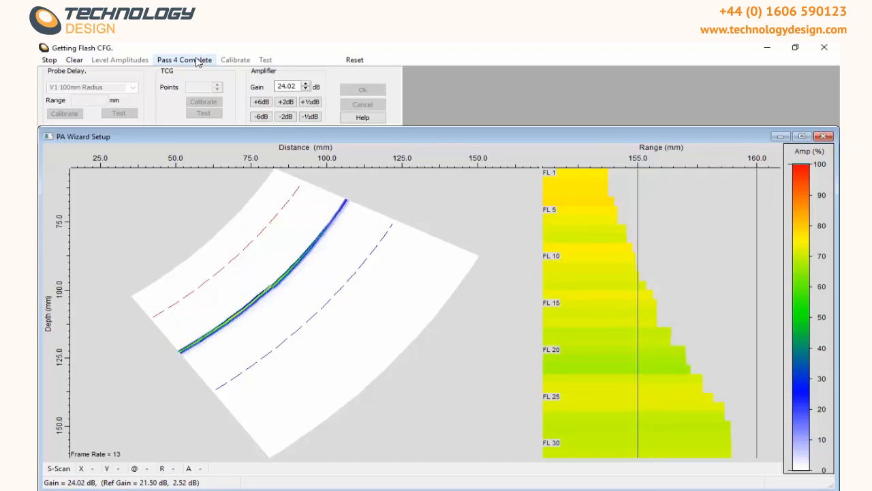
left_click(198, 61)
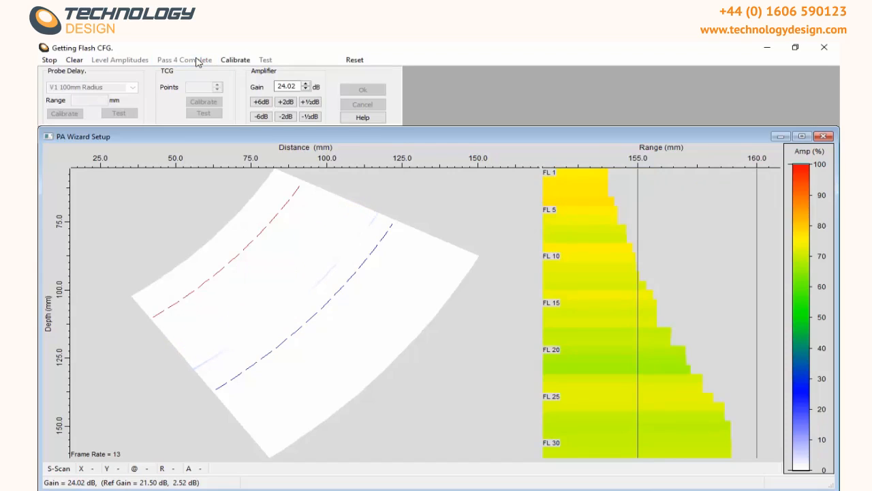
Step: Calibrate the probe delay, run the probe delay test, and stop it
left_click(235, 60)
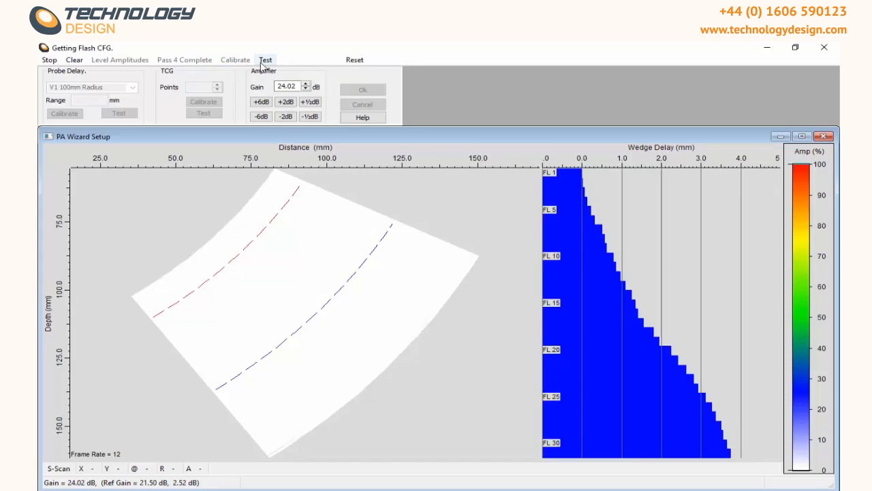
left_click(265, 62)
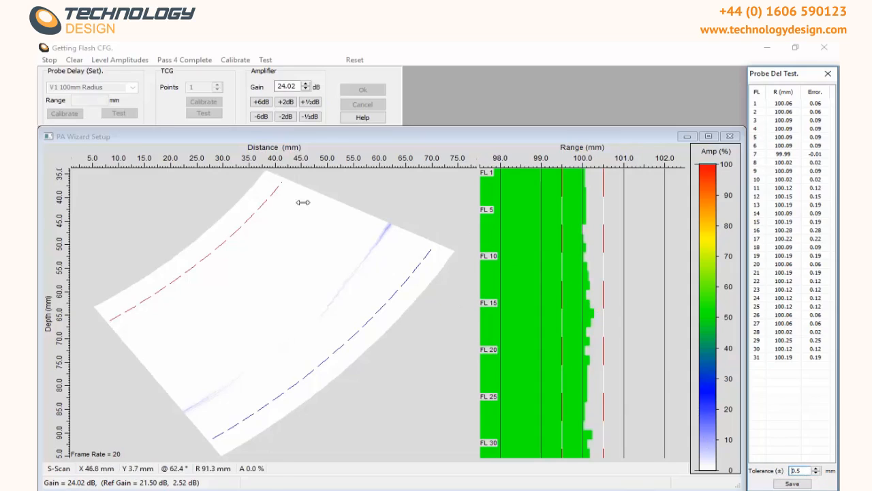
left_click(50, 60)
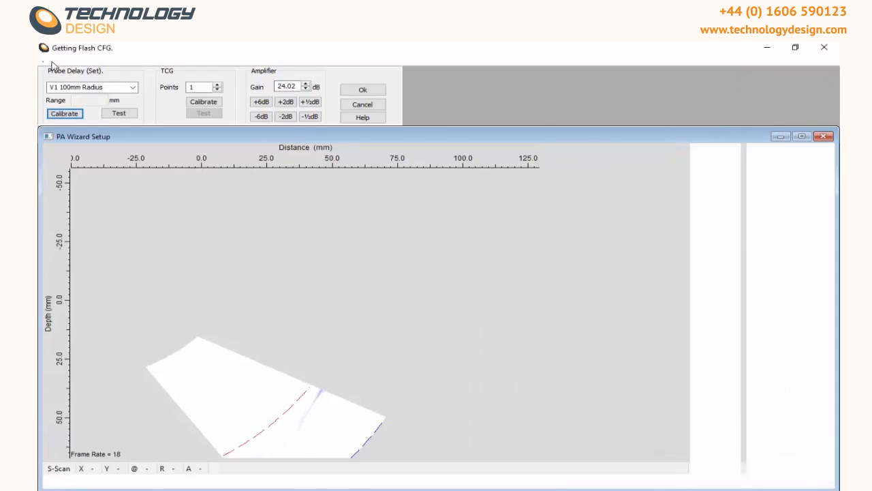
Step: Set 3 TCG points and define side drilled hole targets at 5, 10 and 15 mm
left_click(219, 85)
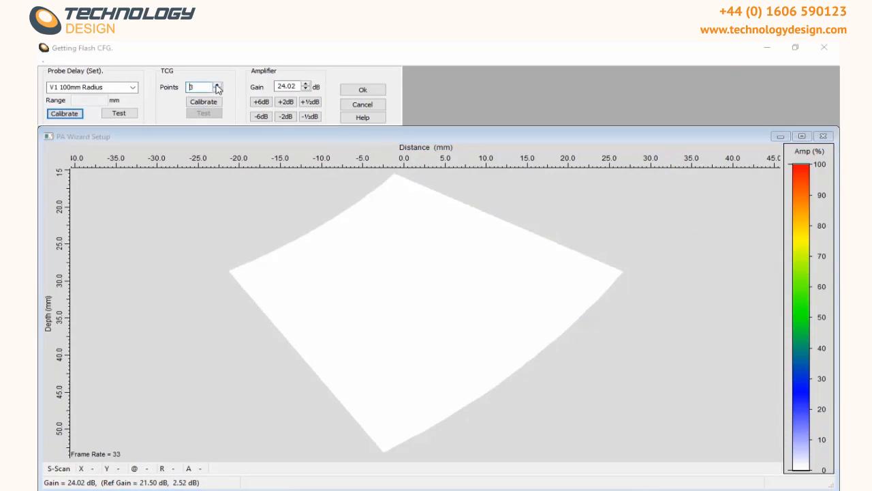
left_click(204, 102)
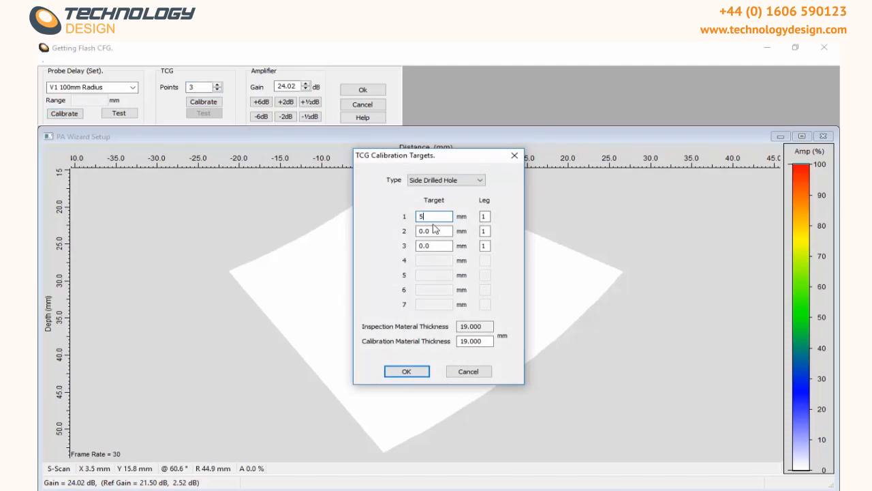
double_click(431, 231)
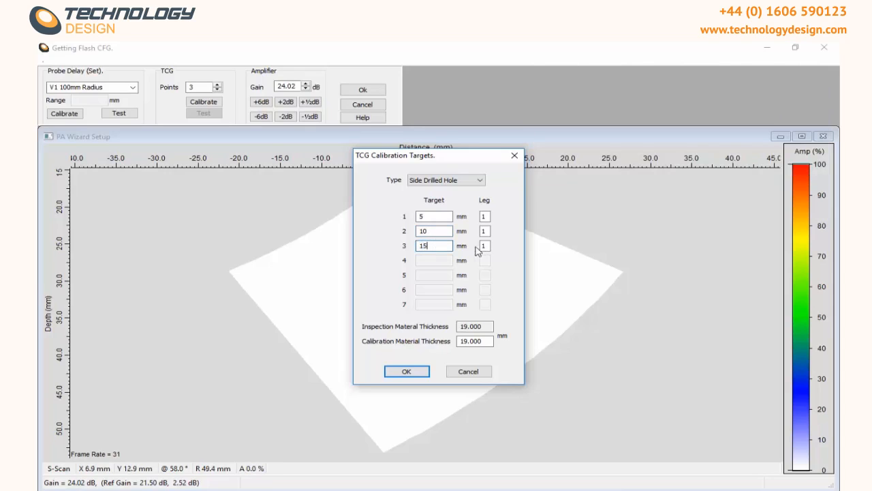
left_click(418, 374)
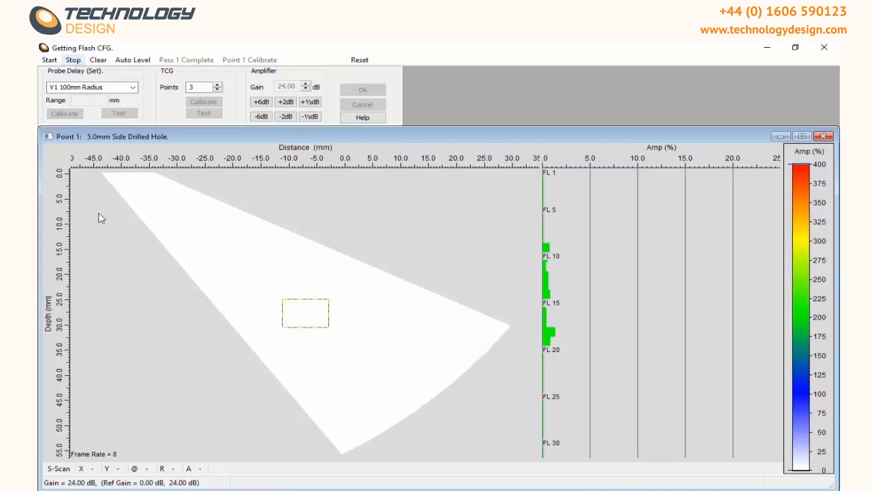
Step: Position the tracking box on the 5 mm side drilled hole echo and start acquisition
left_click_drag(296, 315, 134, 201)
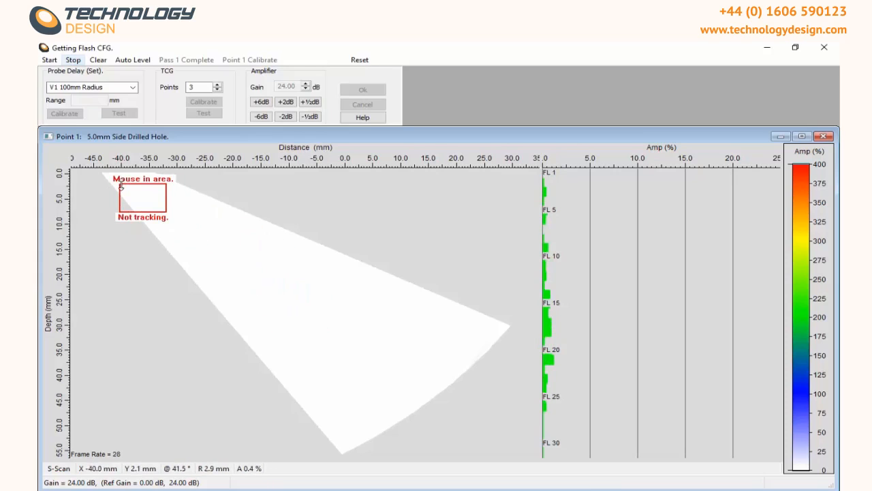
left_click_drag(121, 183, 203, 197)
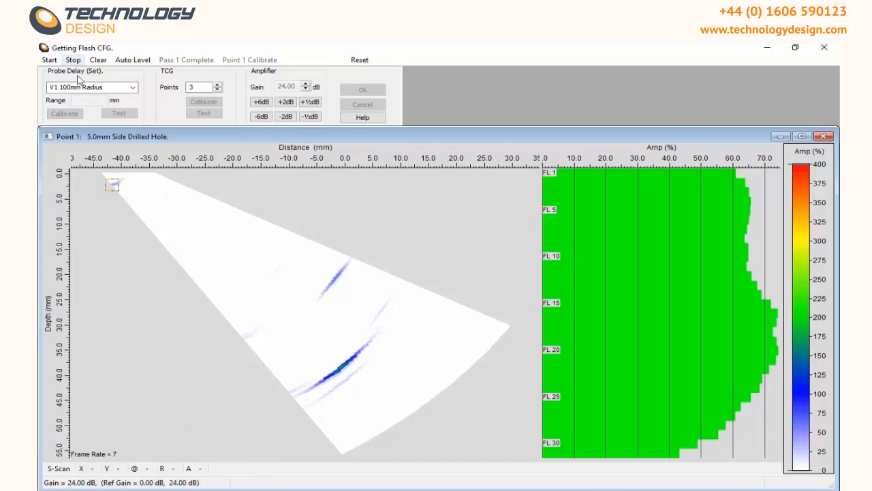
left_click(49, 60)
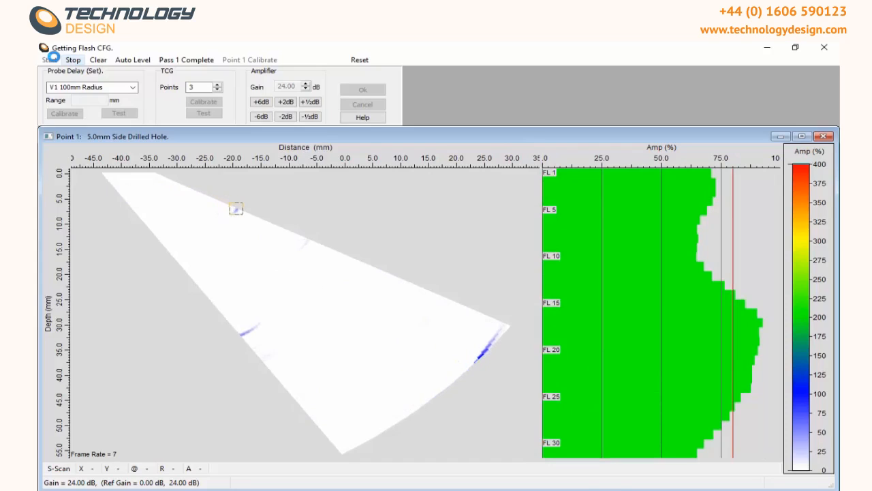
Step: Complete both passes and accept the TCG calibration for point 1
left_click(183, 60)
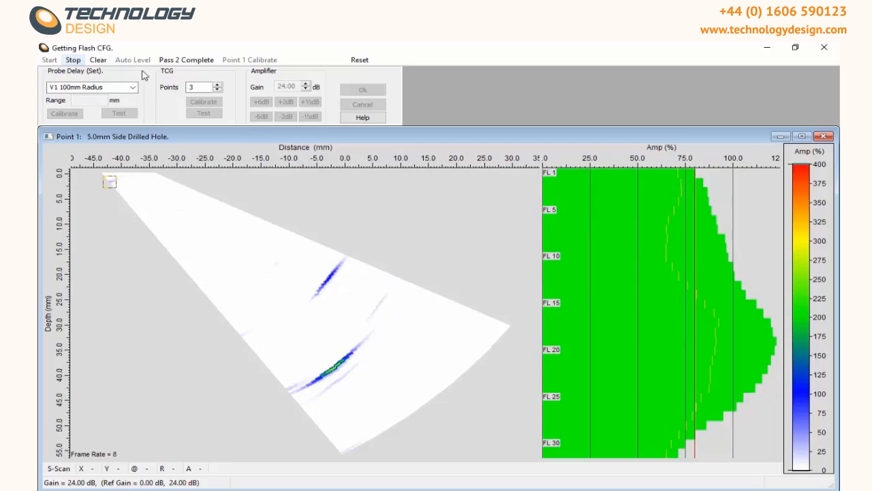
left_click(169, 61)
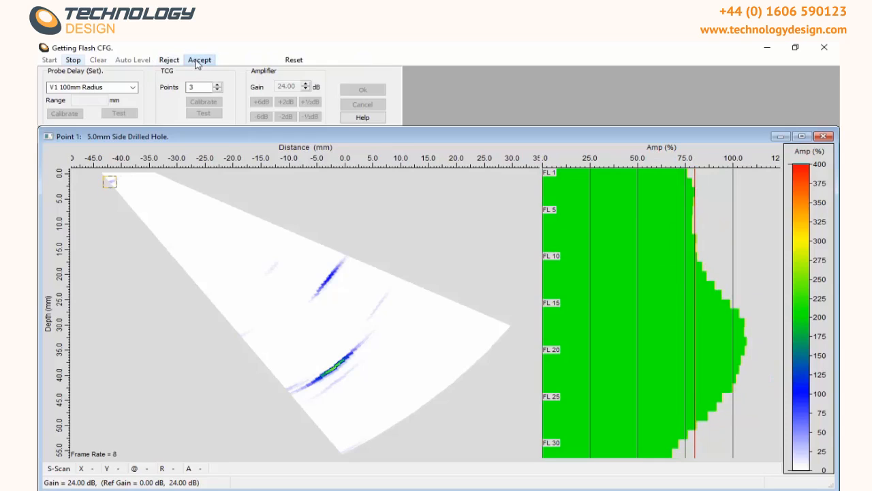
left_click(197, 62)
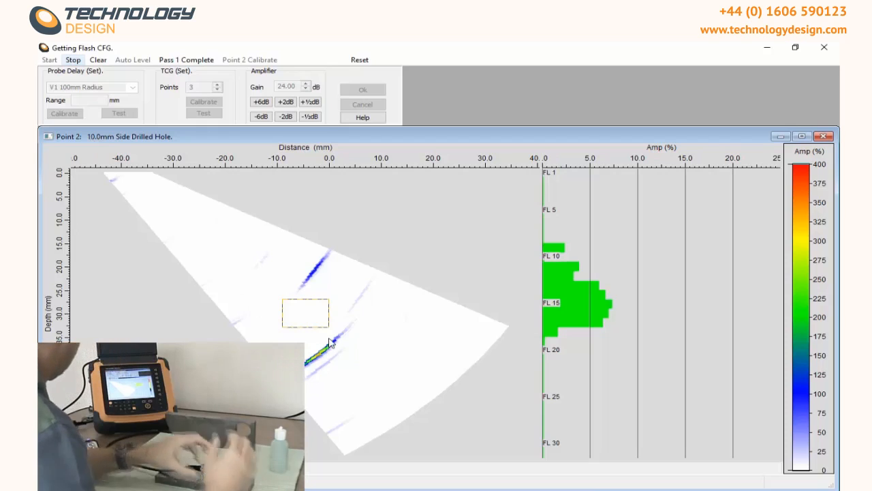
Step: Track the 10 mm side drilled hole with the tracking box, complete the passes and accept point 2
mouse_move(308, 311)
left_click_drag(308, 312, 143, 212)
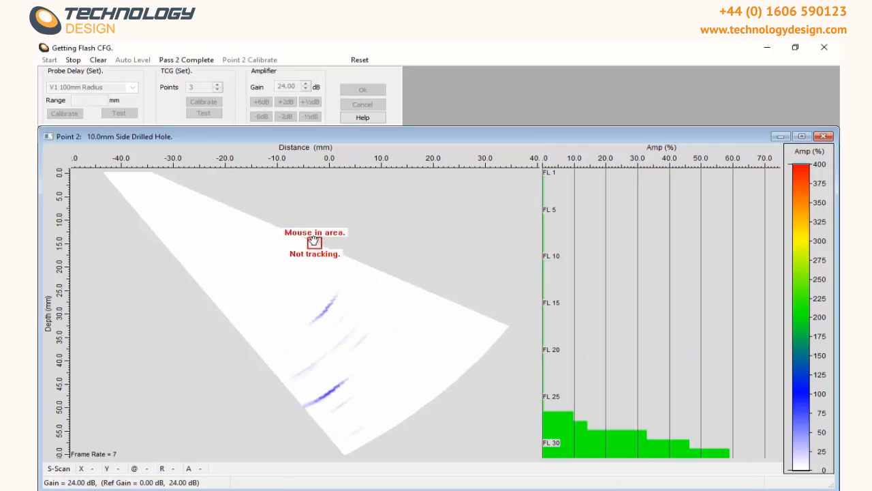
left_click_drag(316, 246, 228, 206)
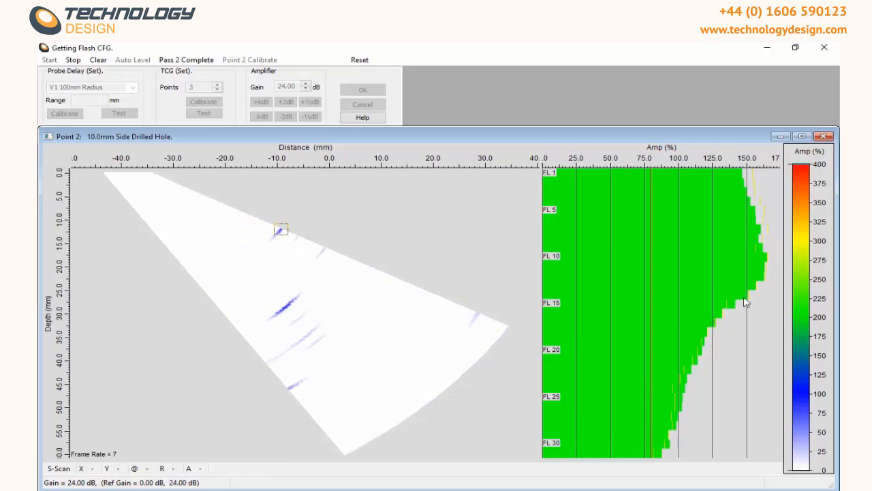
left_click(164, 60)
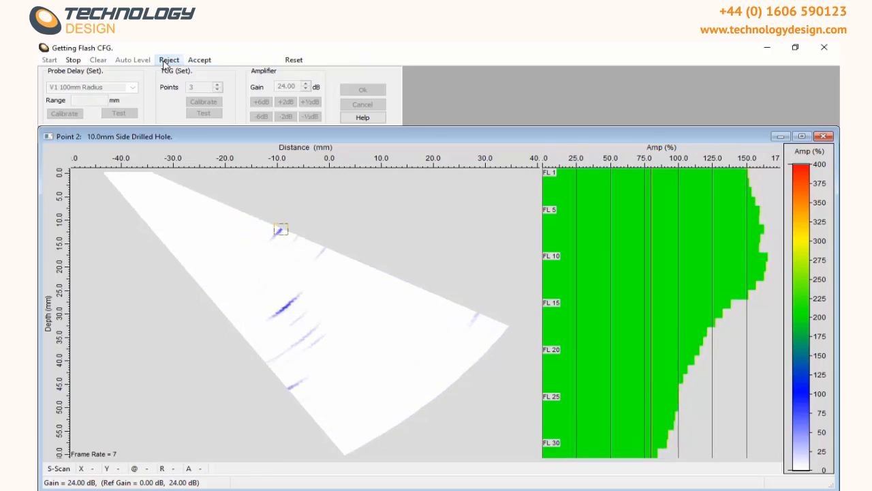
left_click(199, 60)
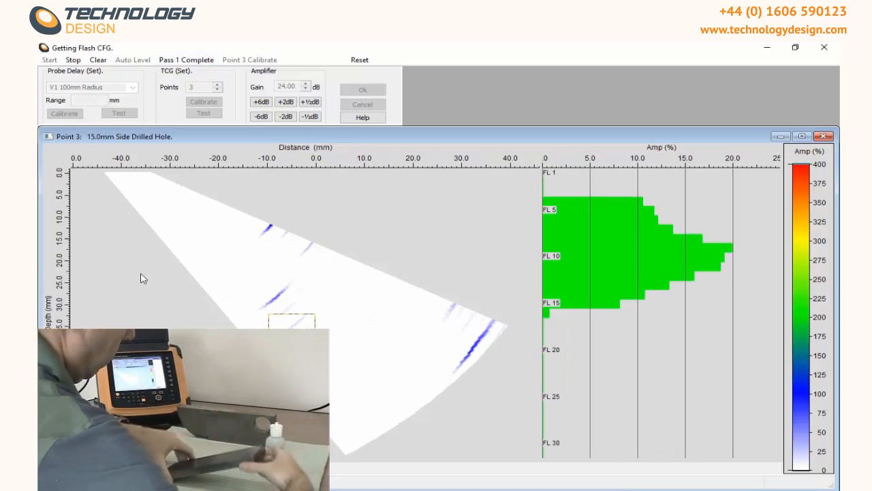
Step: Track the 15 mm side drilled hole with the tracking box, complete both passes and accept point 3
left_click_drag(317, 338, 151, 233)
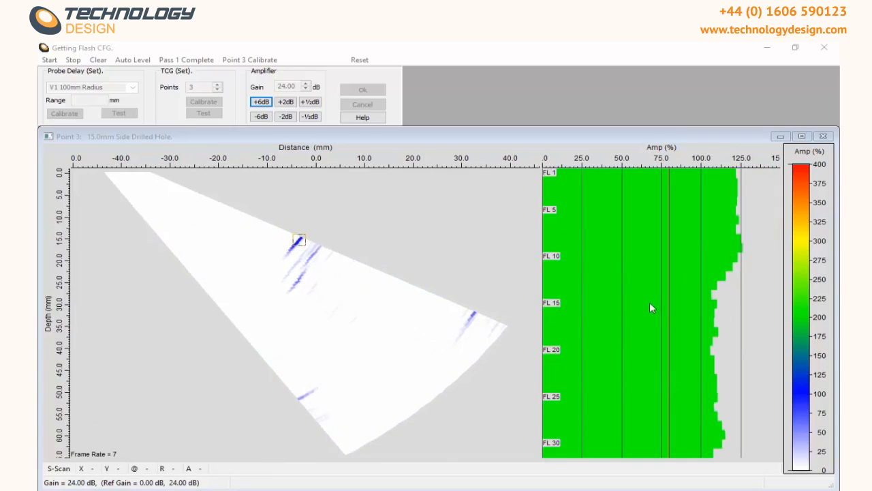
left_click(190, 62)
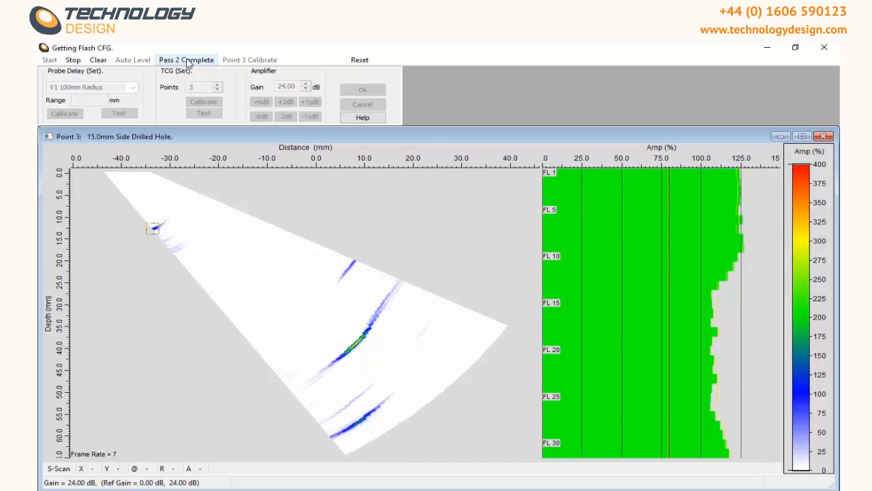
left_click(188, 61)
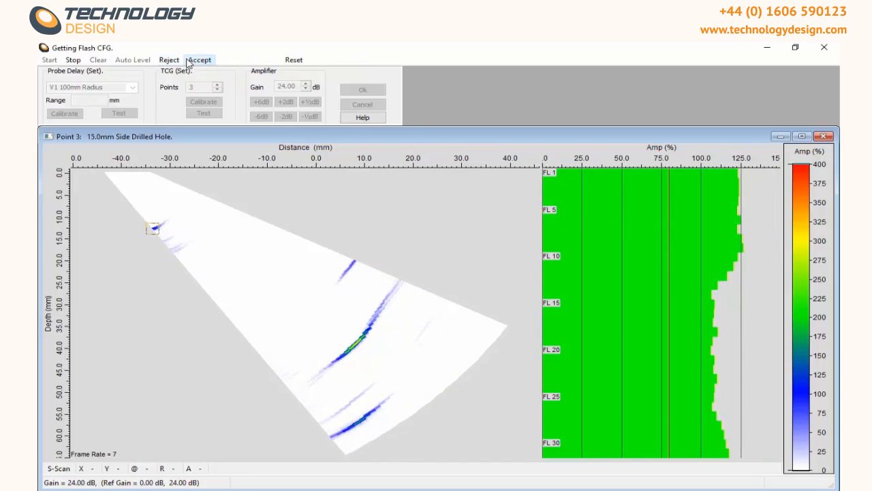
left_click(201, 61)
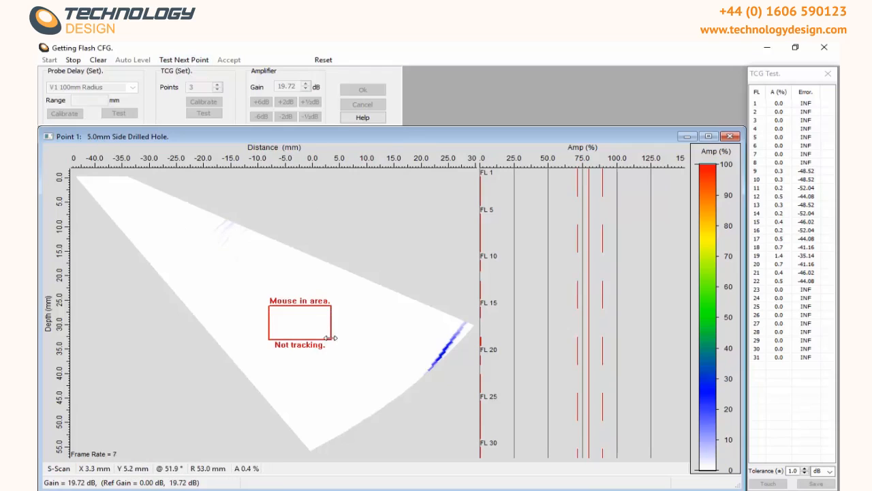
Step: Run the TCG test by tracking the 5, 10 and 15 mm side drilled holes in turn
left_click_drag(329, 338, 184, 207)
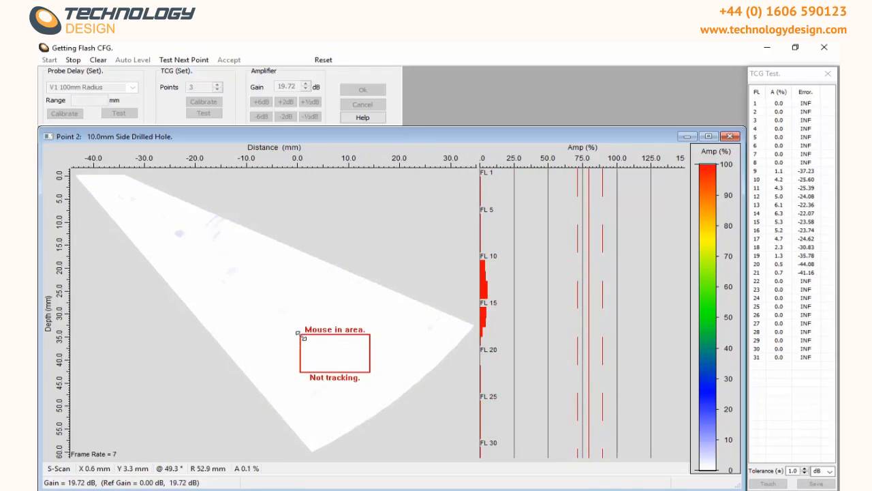
left_click_drag(301, 335, 213, 212)
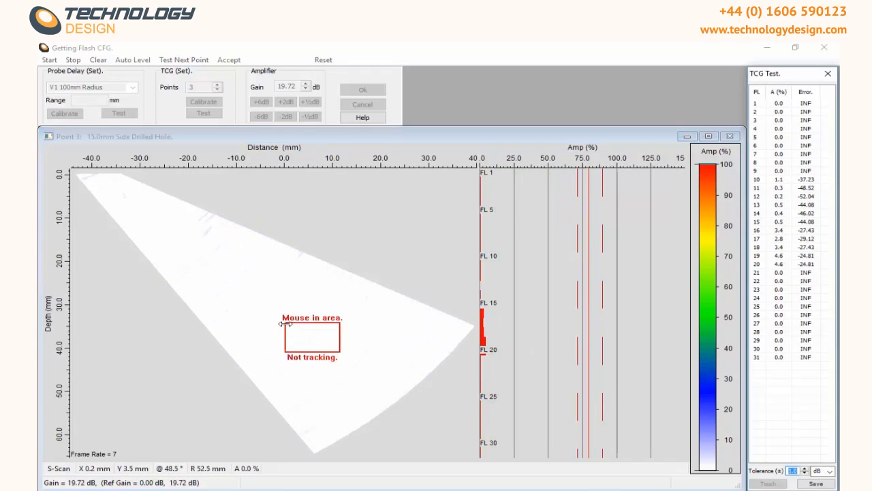
left_click_drag(286, 324, 251, 231)
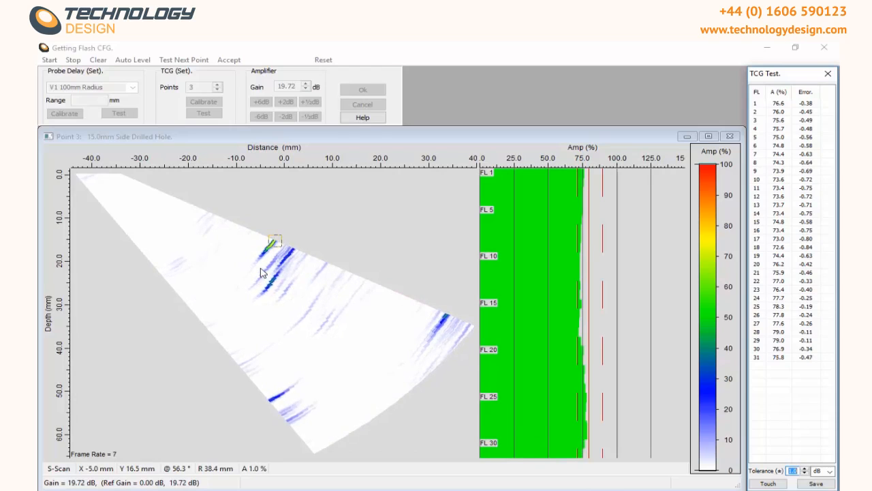
Step: Finish the TCG test and close the PA calibration wizard with OK
left_click(183, 61)
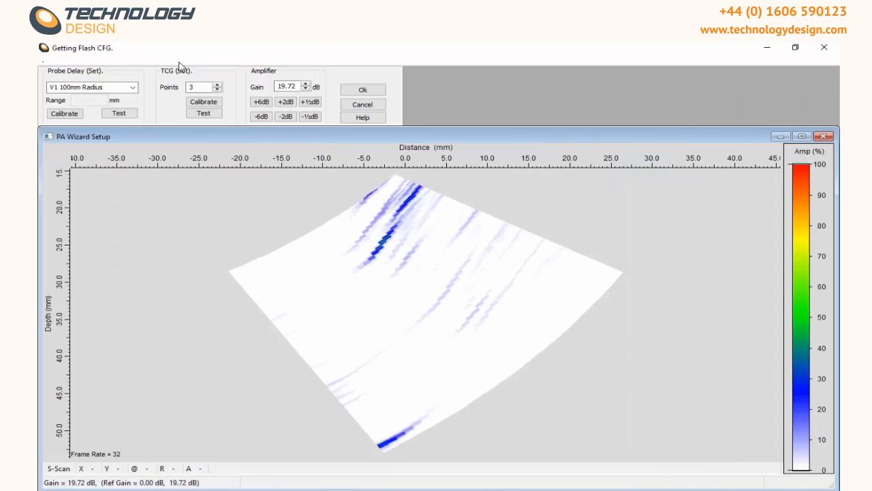
left_click(359, 89)
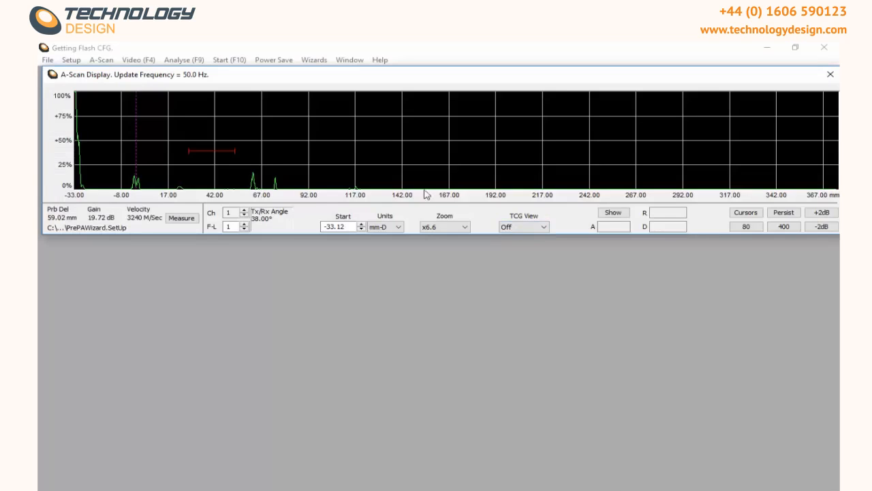
Step: In the A-scan display, set TCG View to 0 to 36 dB and the zoom to x2
left_click(514, 227)
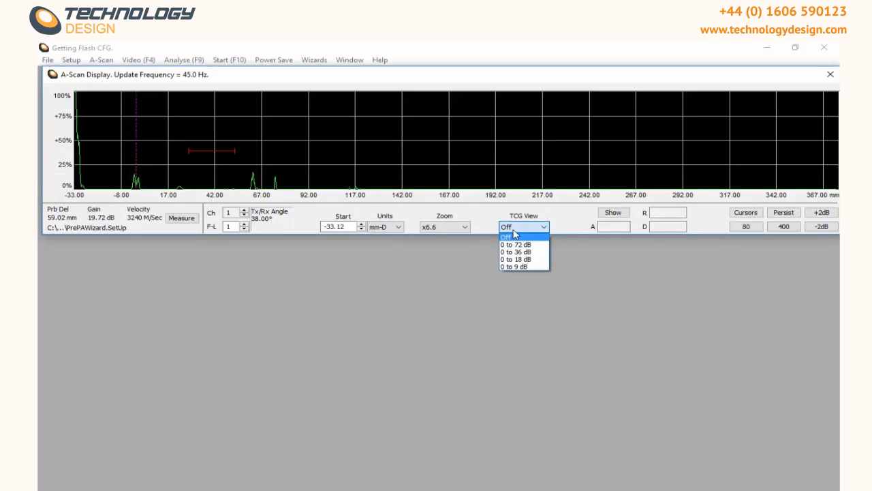
left_click(519, 254)
left_click(466, 229)
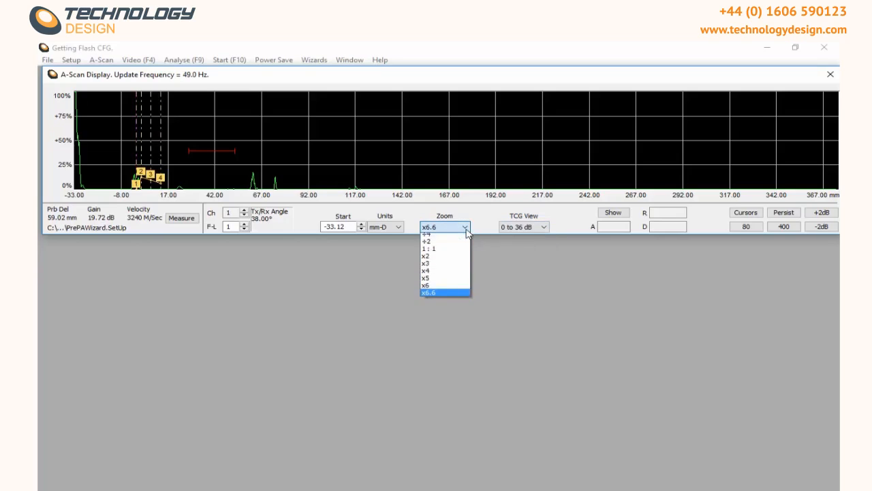
left_click(439, 260)
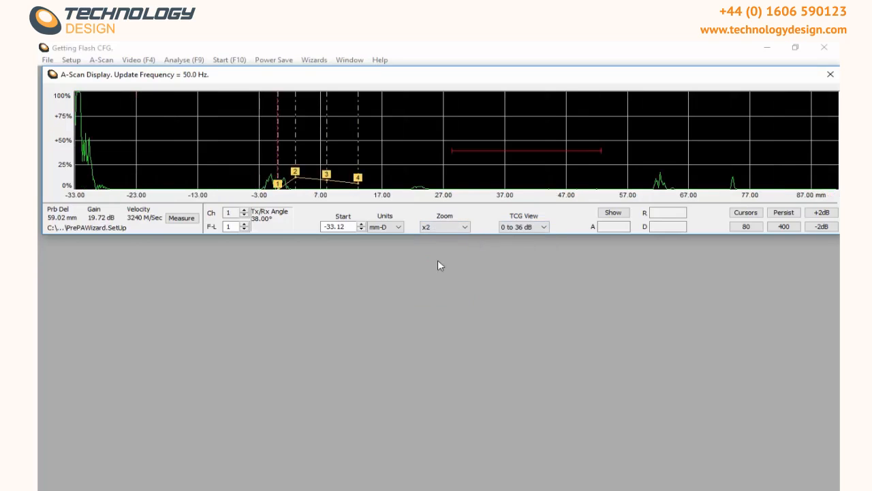